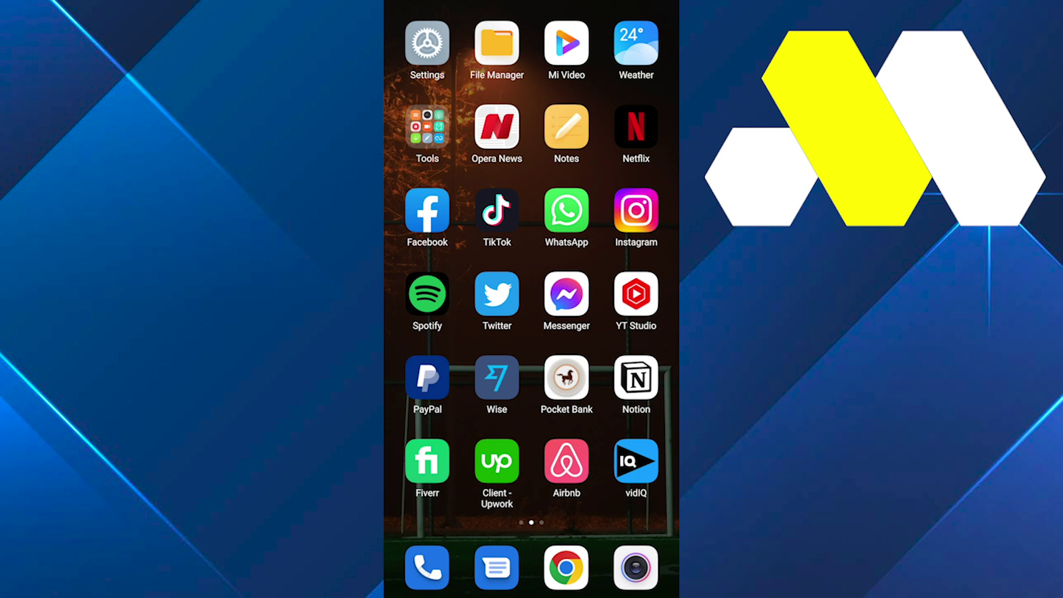
pyautogui.click(567, 294)
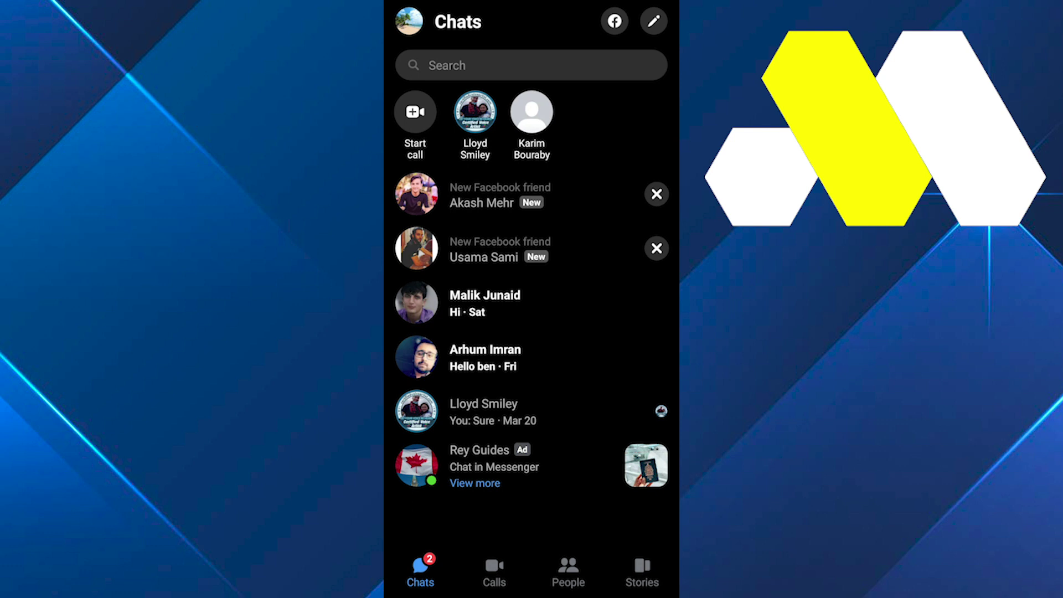
pyautogui.click(409, 22)
pyautogui.scroll(-3, 532, 332)
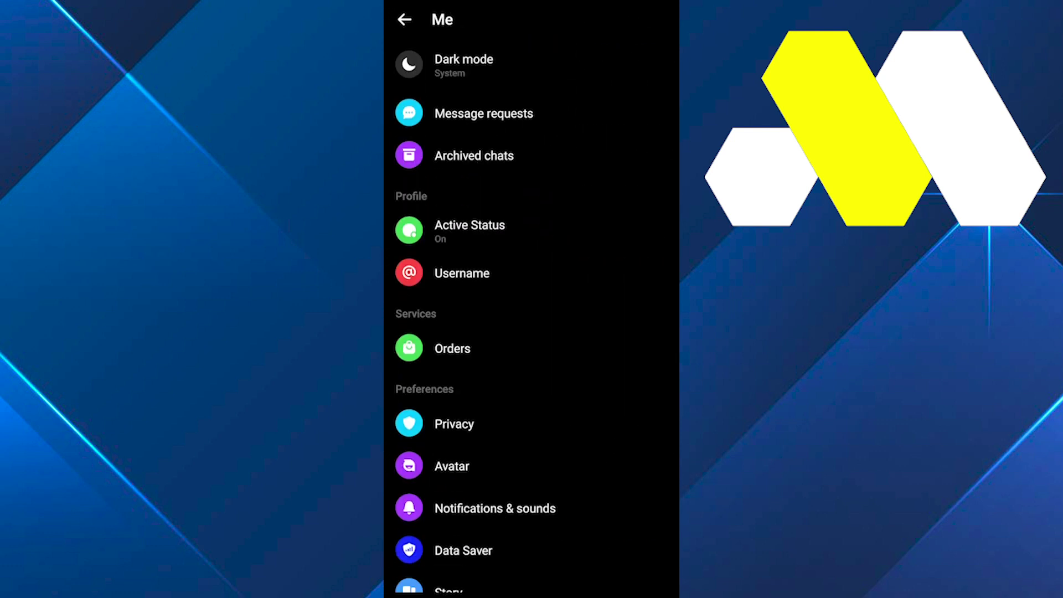
pyautogui.scroll(-3, 532, 332)
pyautogui.scroll(-3, 531, 332)
pyautogui.scroll(-3, 532, 333)
pyautogui.scroll(-1, 532, 332)
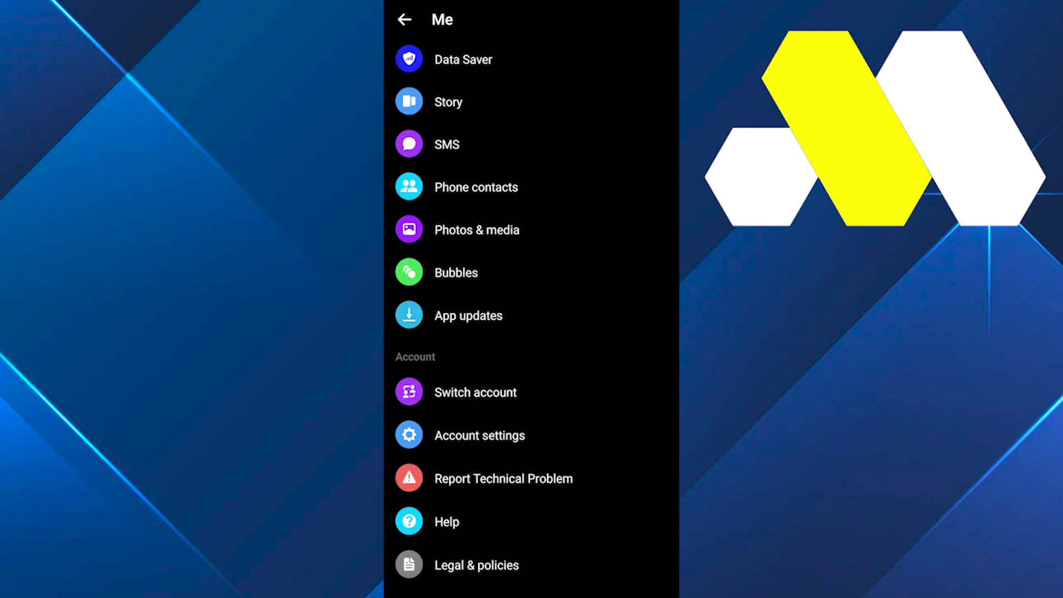
pyautogui.click(476, 566)
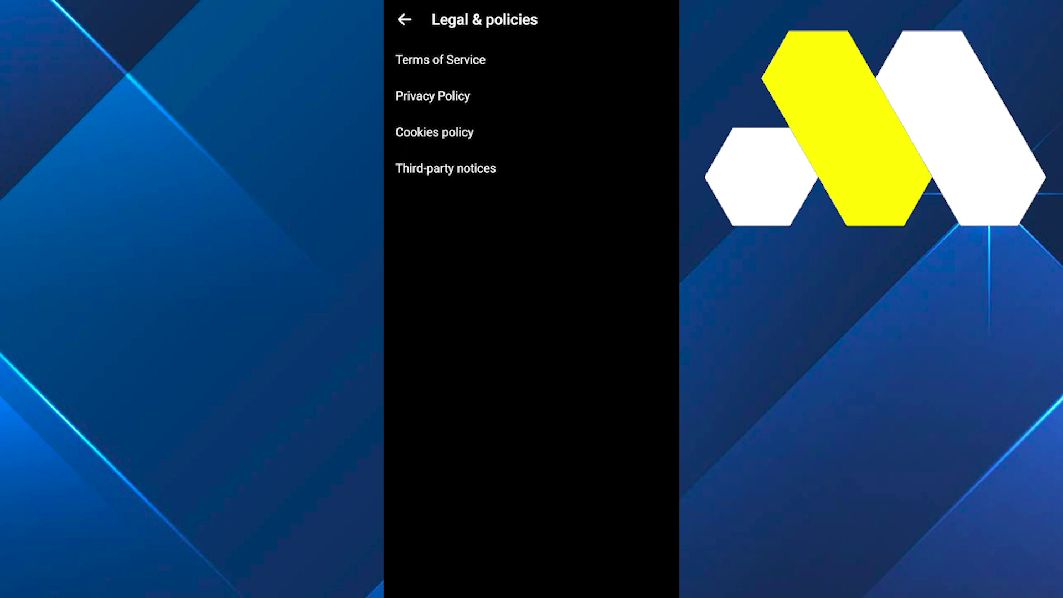
pyautogui.press('Escape')
pyautogui.press('Escape')
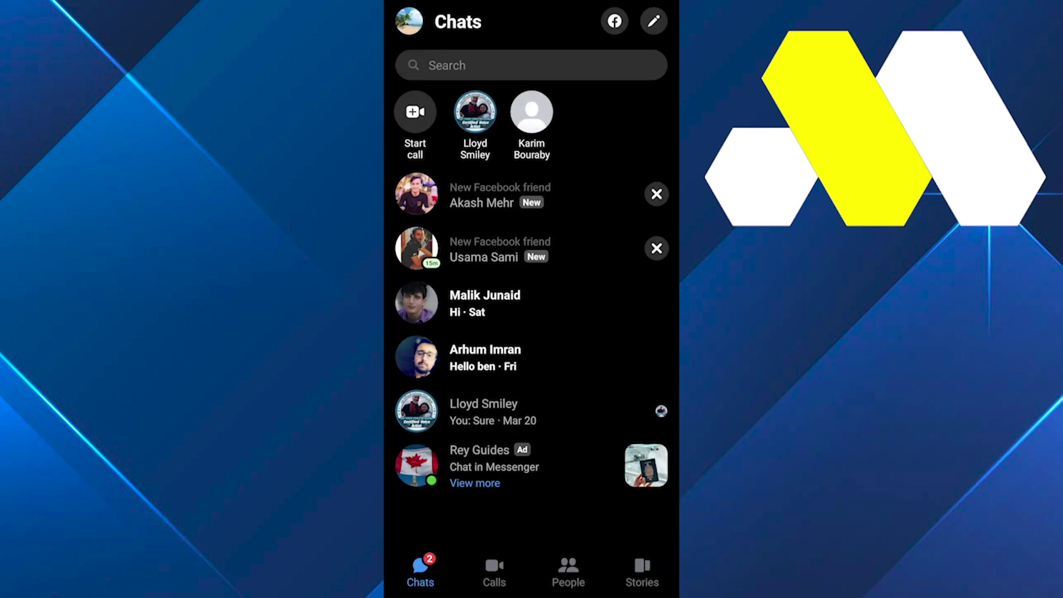
# From the home screen, reach Facebook's Settings > Personal and account information > Account ownership and control.
pyautogui.press('super')
pyautogui.click(427, 208)
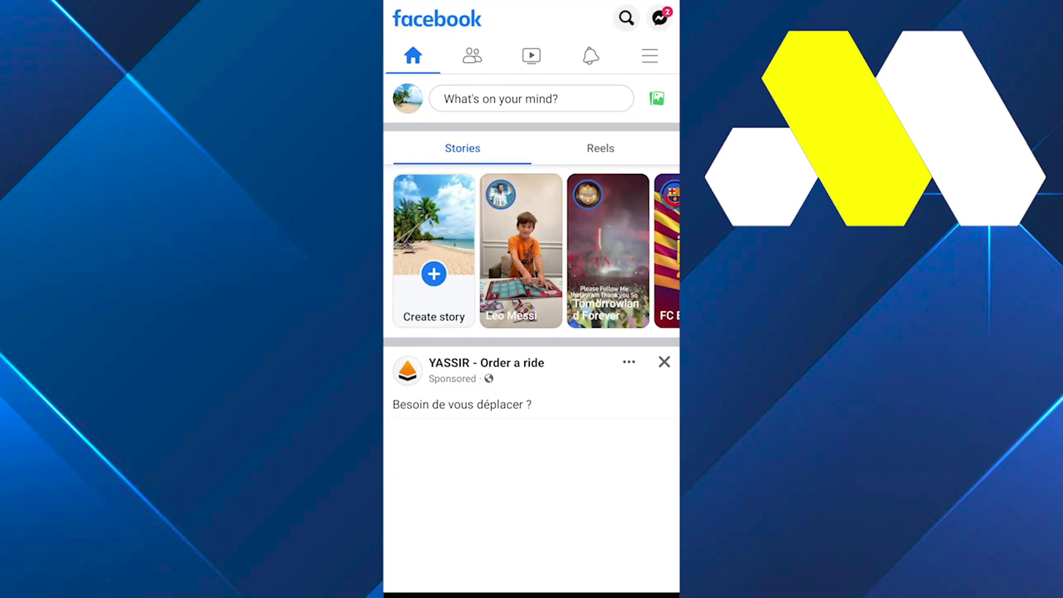
pyautogui.click(650, 56)
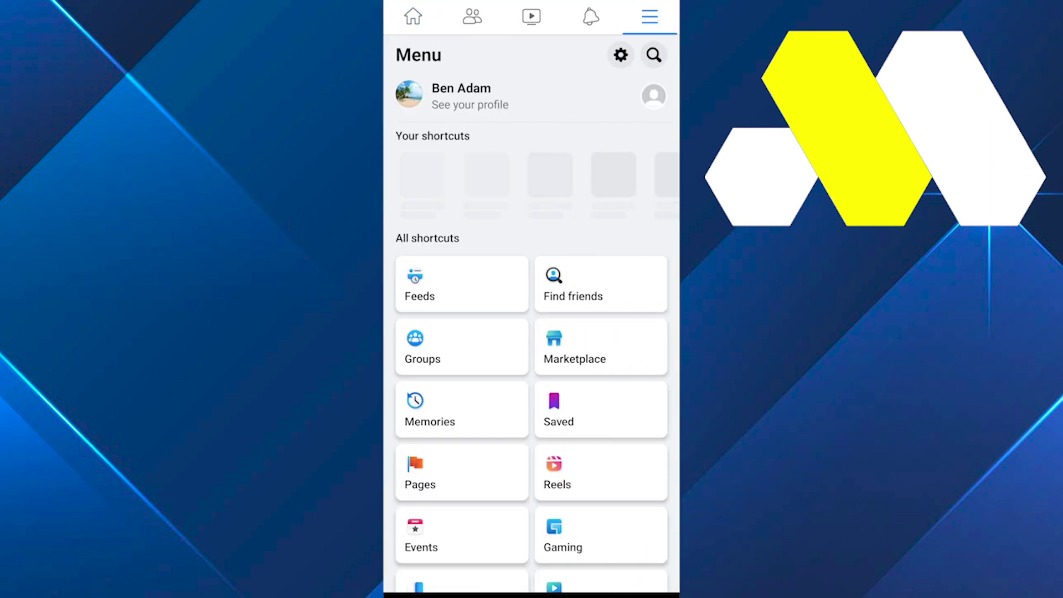
pyautogui.moveTo(462, 409); pyautogui.dragTo(462, 166)
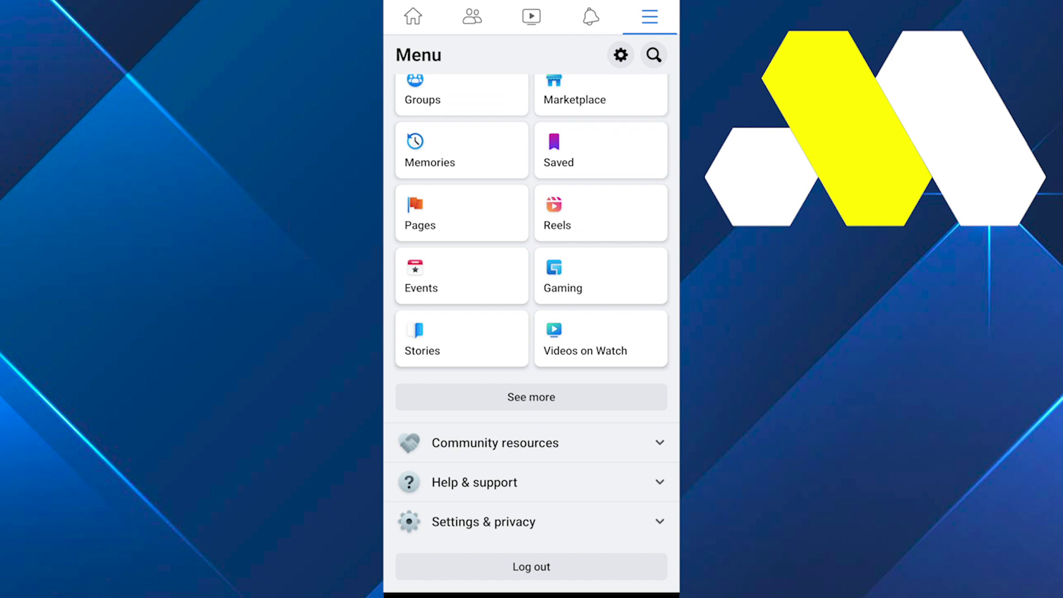
pyautogui.click(483, 522)
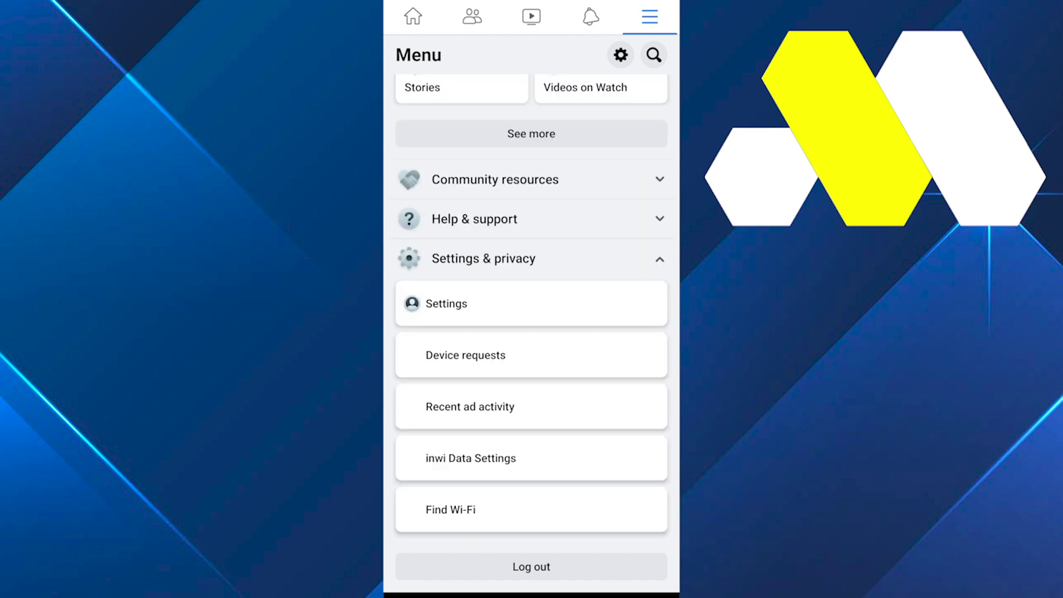
pyautogui.click(446, 303)
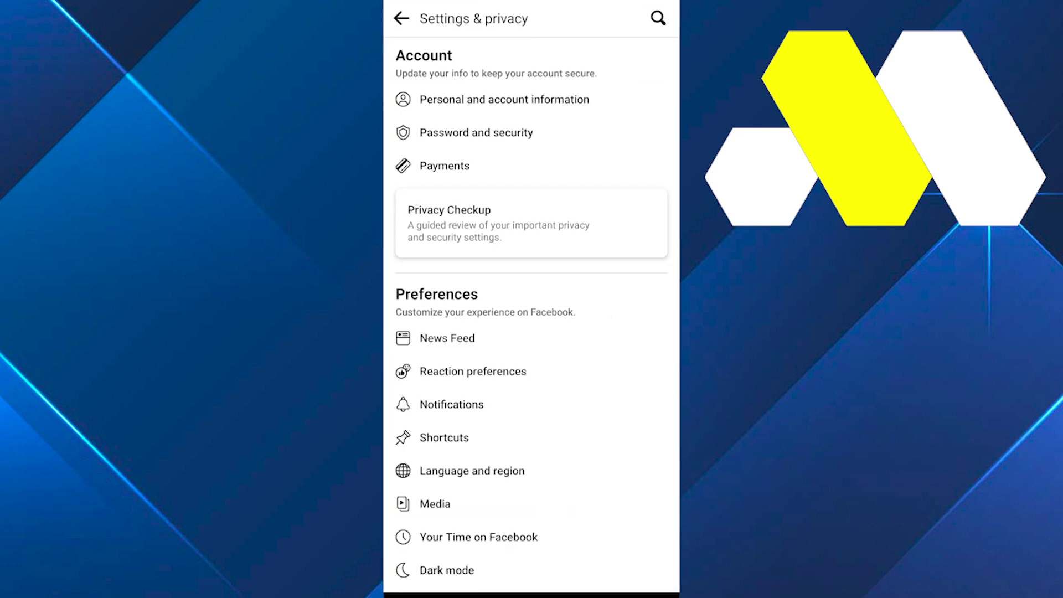
pyautogui.click(504, 101)
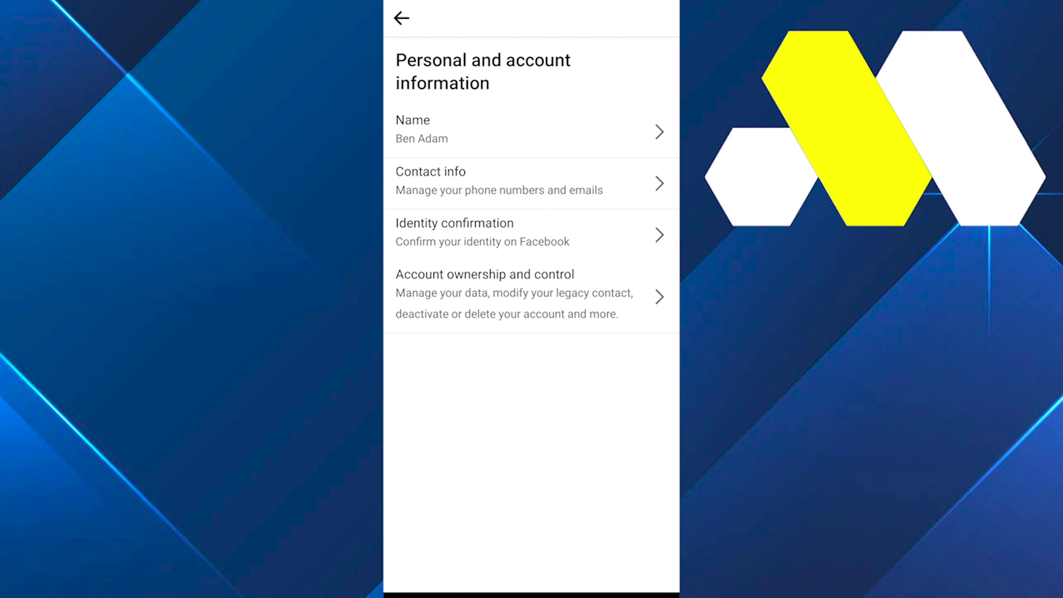
pyautogui.click(515, 295)
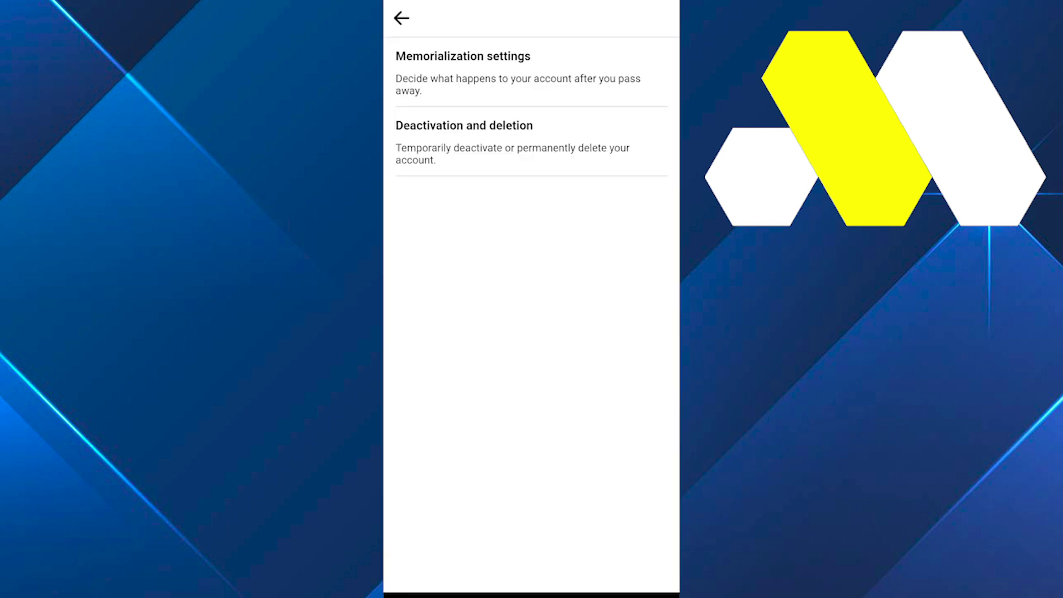
# Under Deactivation and deletion, keep Deactivate account selected and continue to deactivation.
pyautogui.click(499, 142)
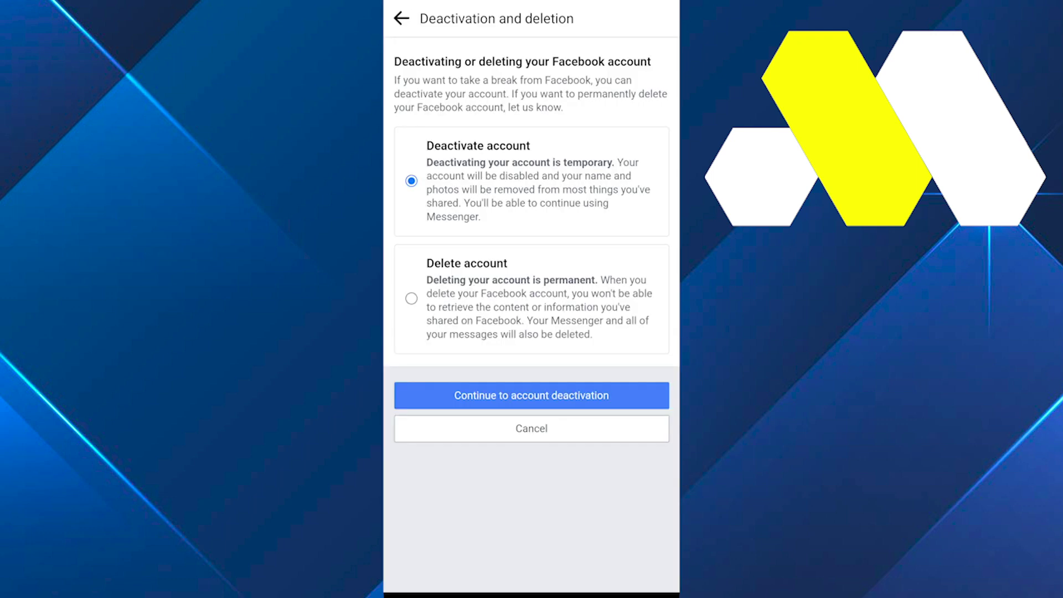
pyautogui.click(412, 298)
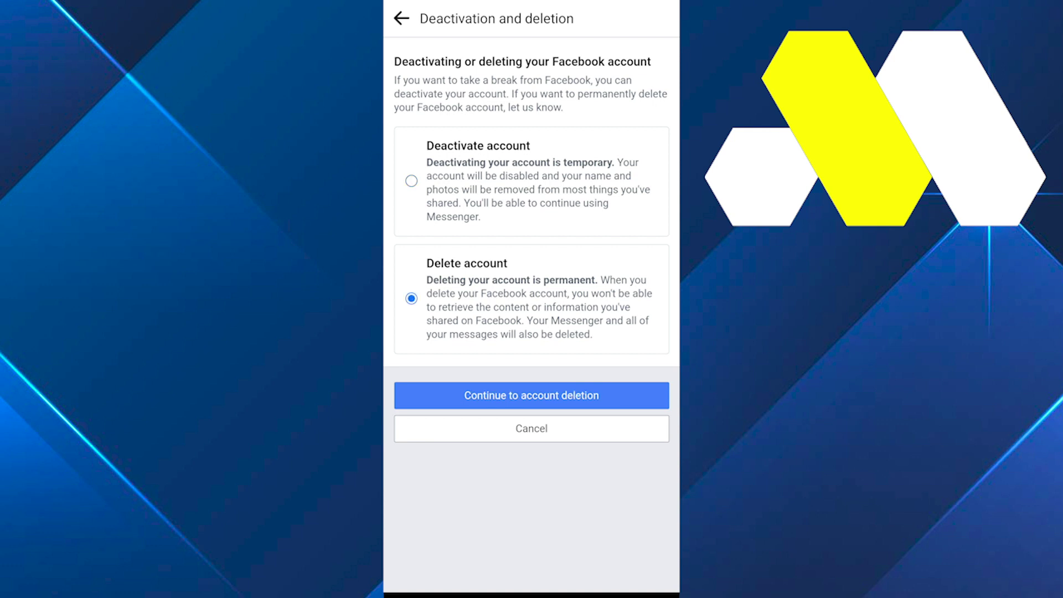
pyautogui.click(411, 180)
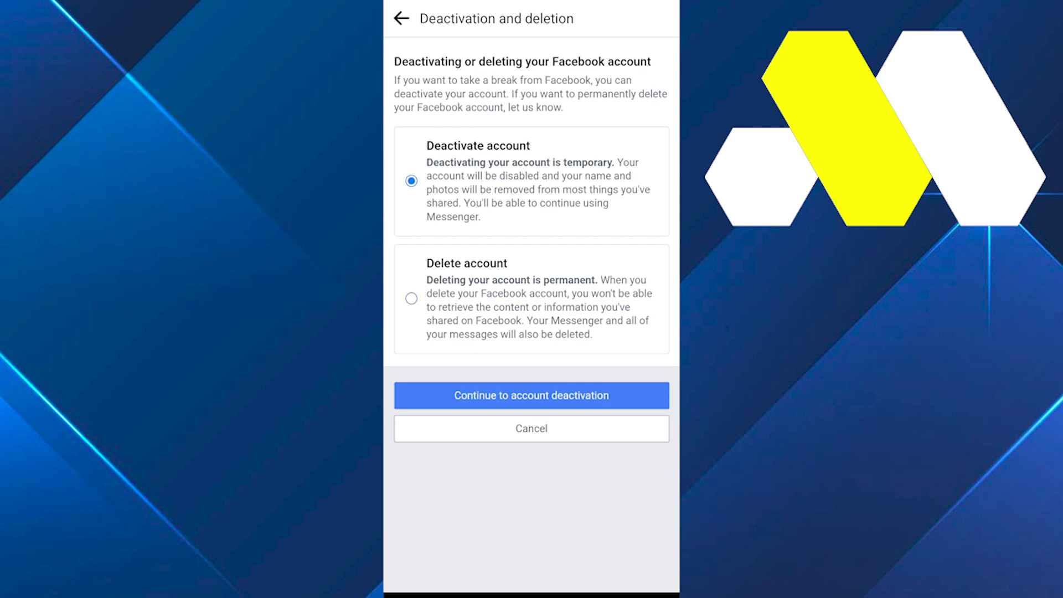
pyautogui.click(532, 396)
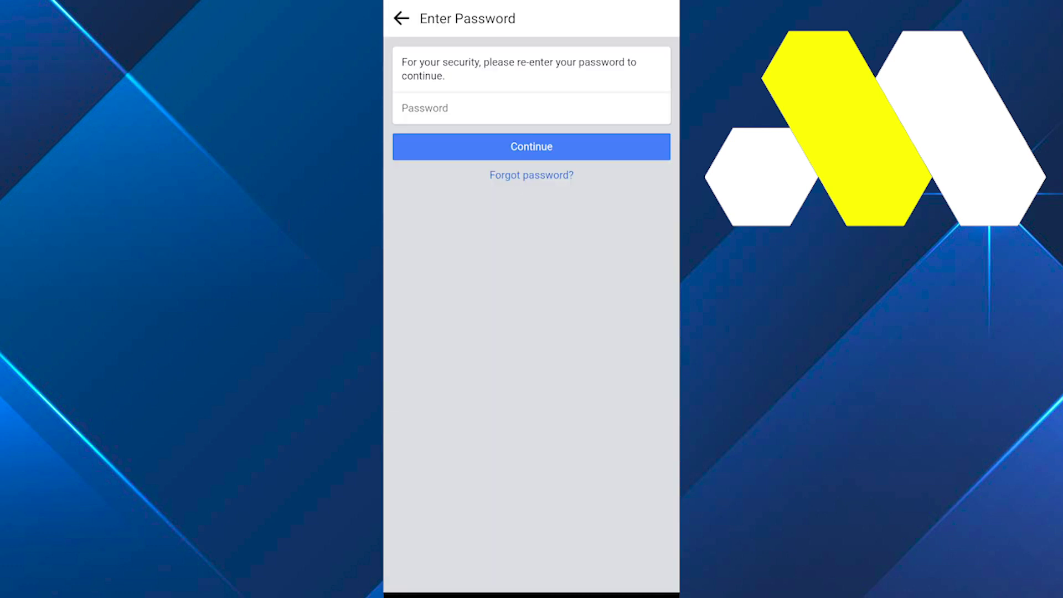
# Focus the Password field on the re-entry prompt to enter the account password.
pyautogui.click(531, 108)
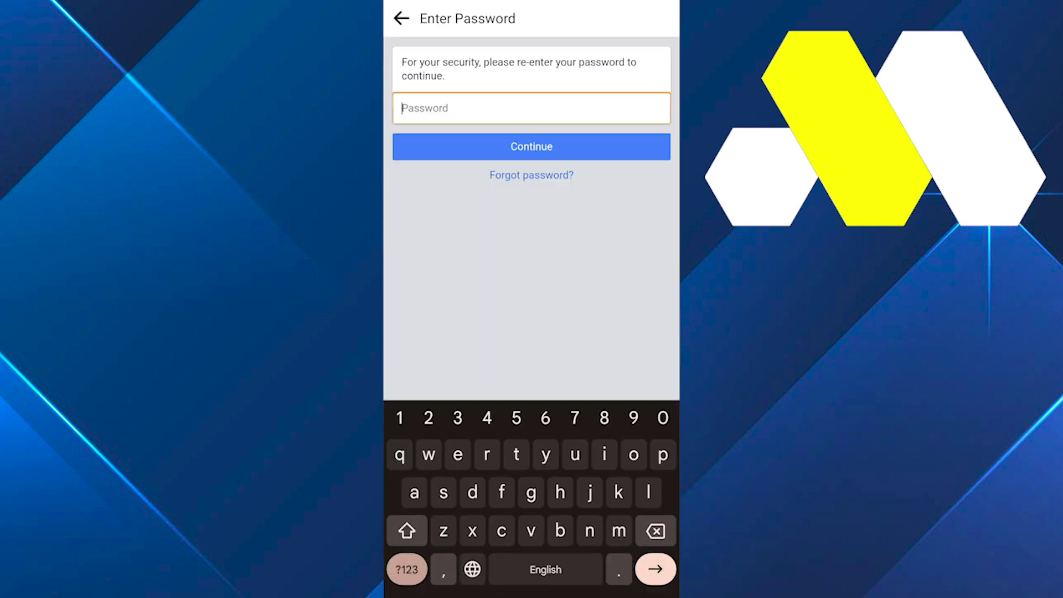
pyautogui.write('••••d•••••d')
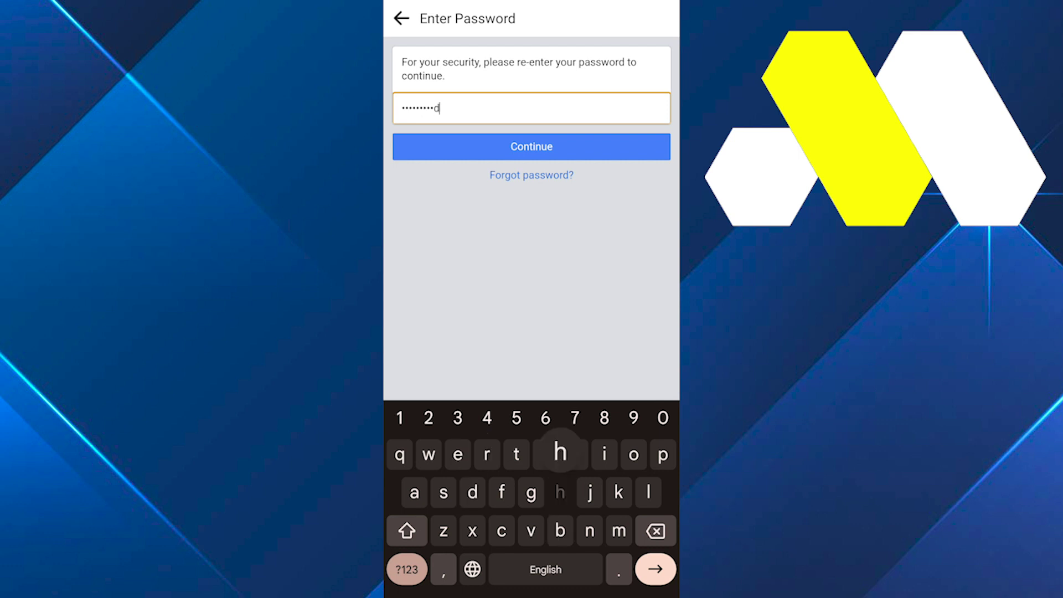
pyautogui.write('•••••')
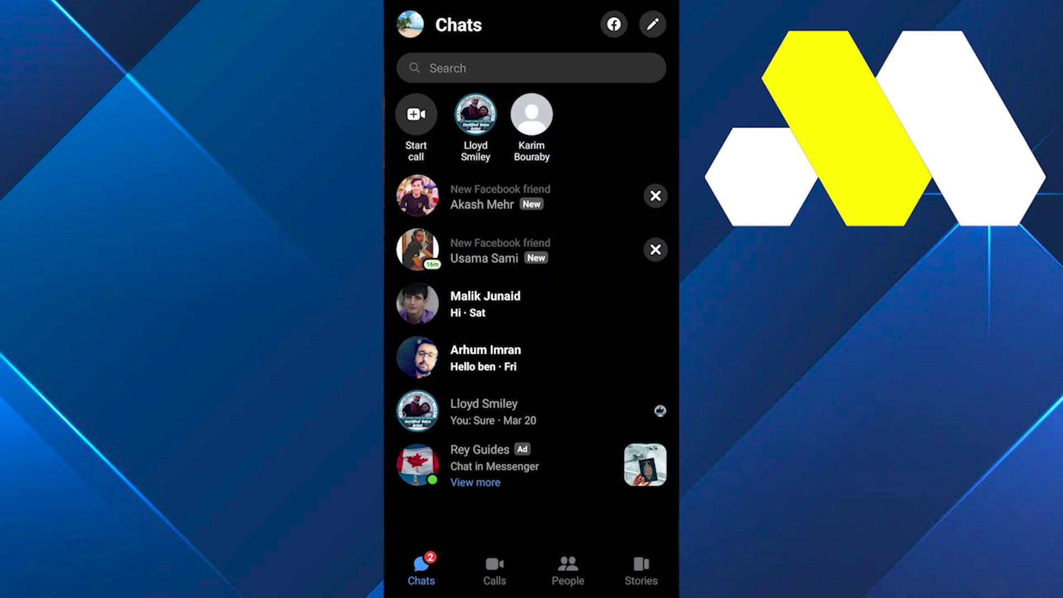
# View Messenger's Legal & policies page from the profile menu, then return to the settings list.
pyautogui.click(408, 20)
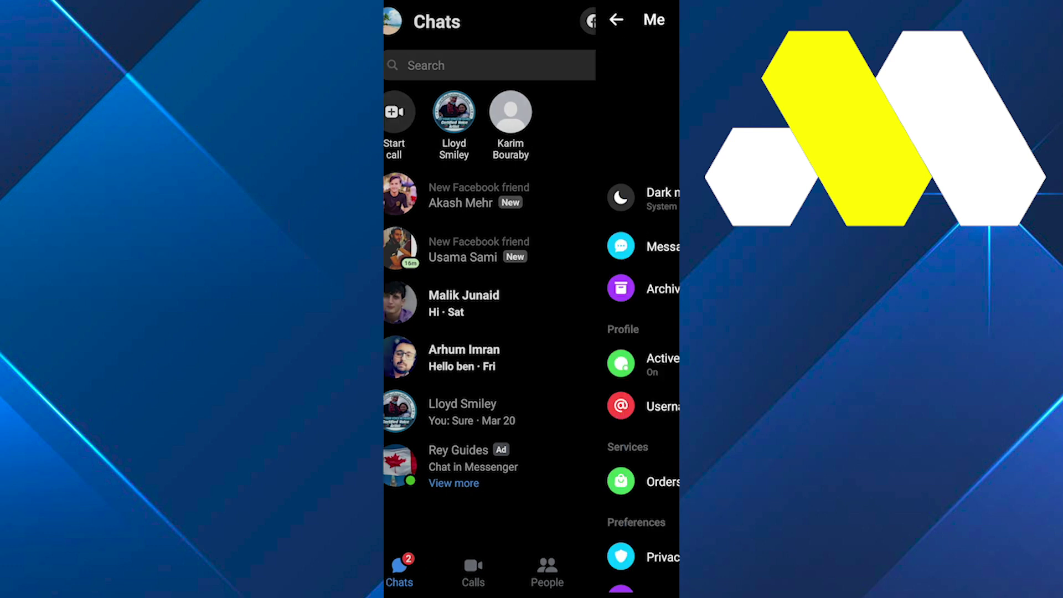
pyautogui.scroll(-5, 532, 333)
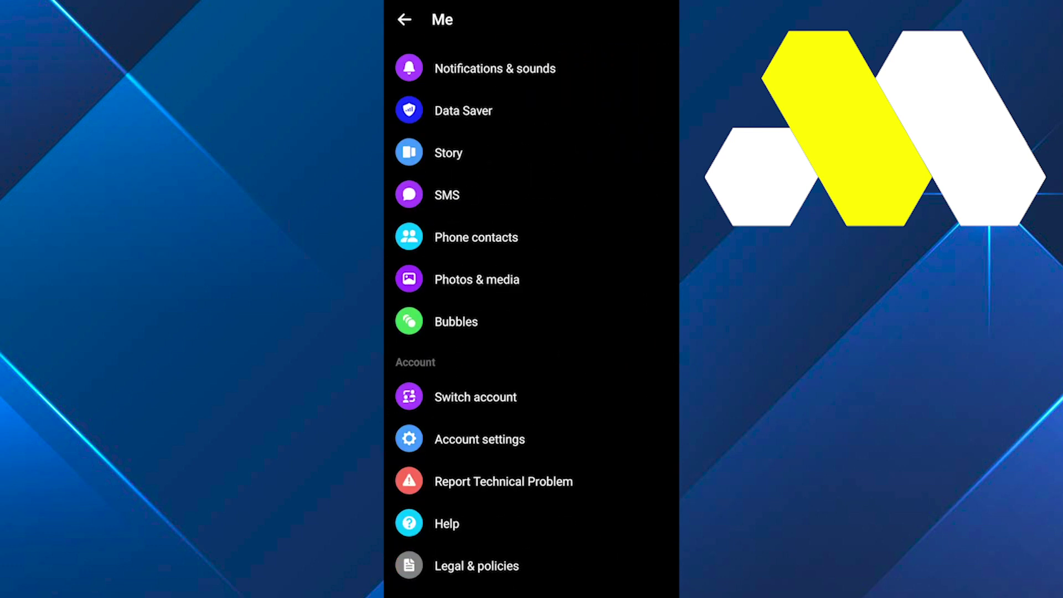
pyautogui.click(476, 565)
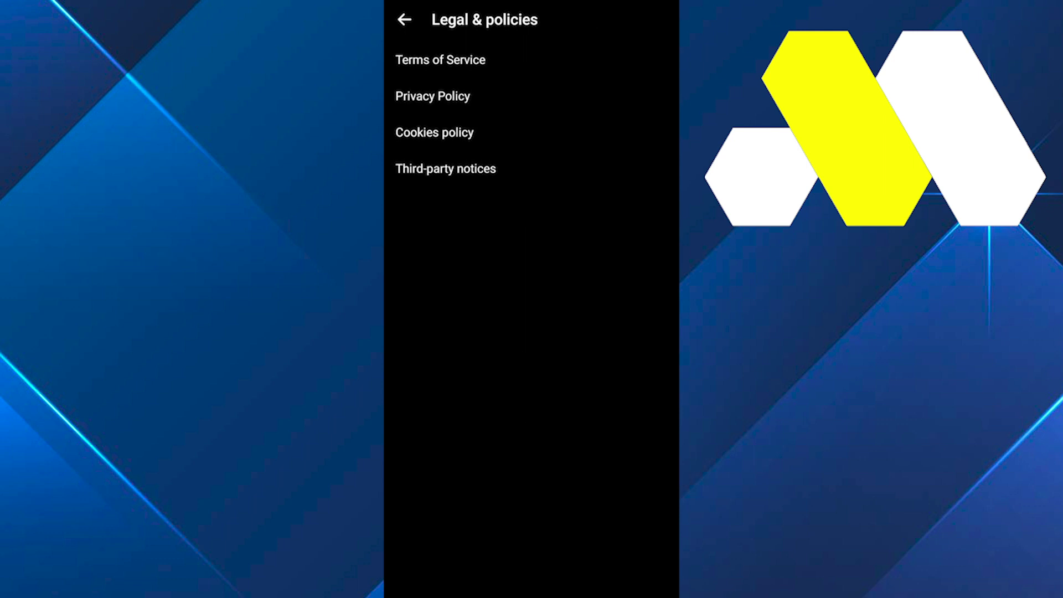
pyautogui.press('Escape')
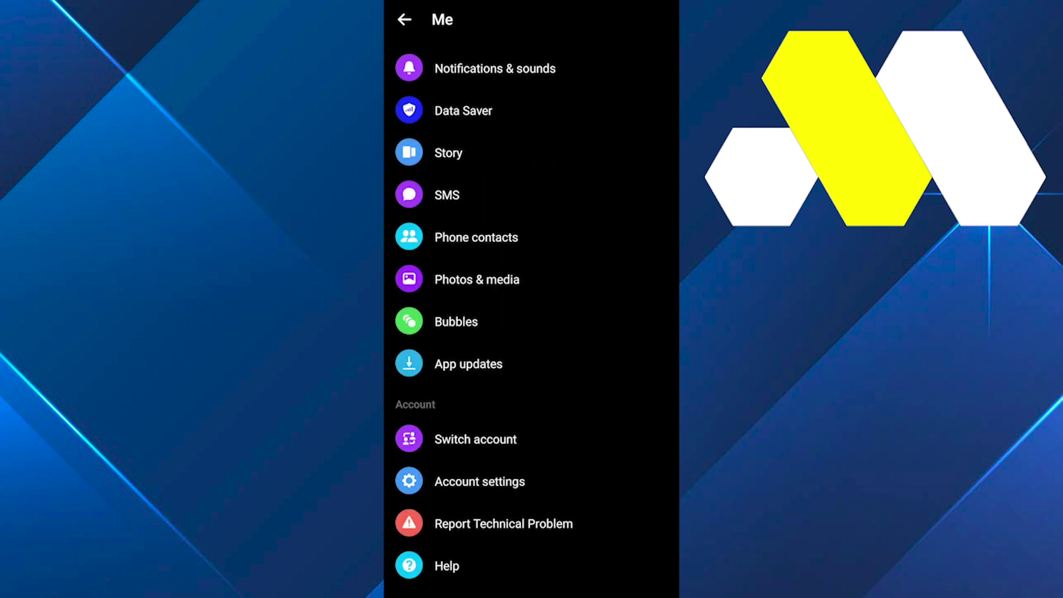
pyautogui.scroll(10, 532, 299)
pyautogui.scroll(-3, 531, 299)
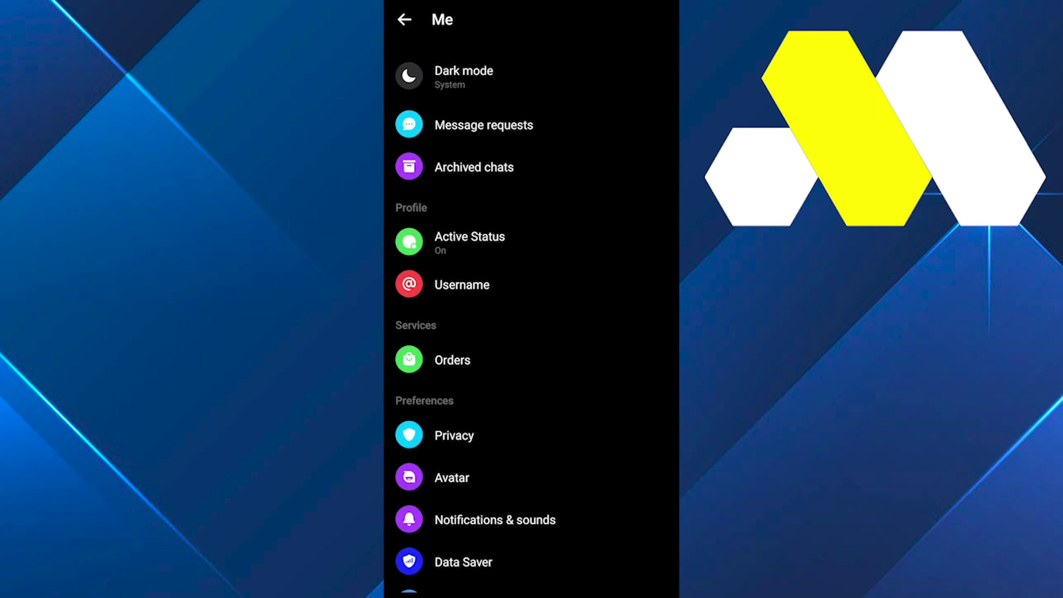